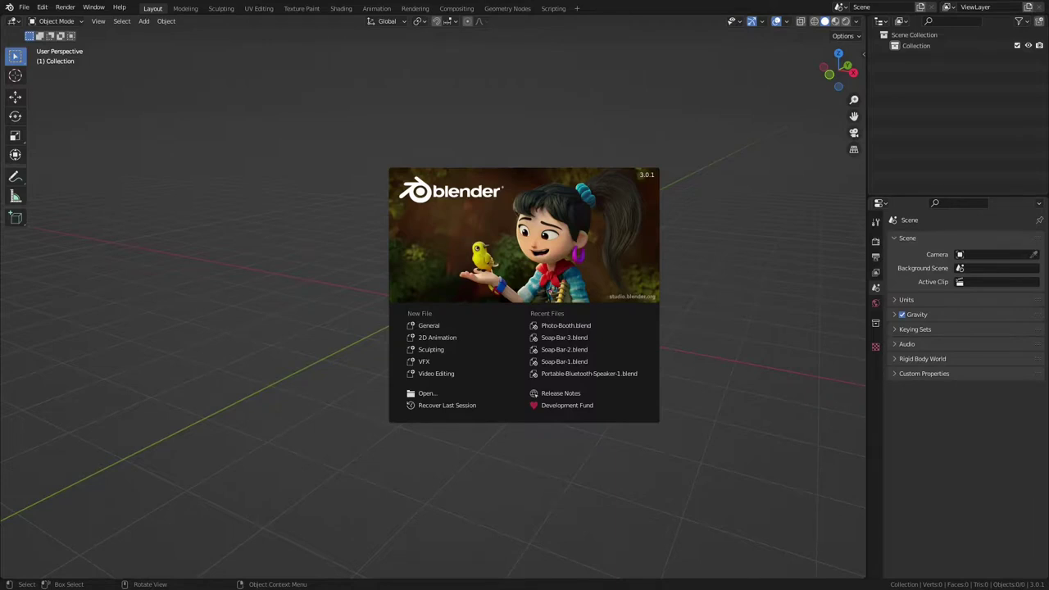
# - Add a default cube at the origin and show its 2 m X, Y, Z dimensions in the sidebar
pyautogui.click(571, 531)
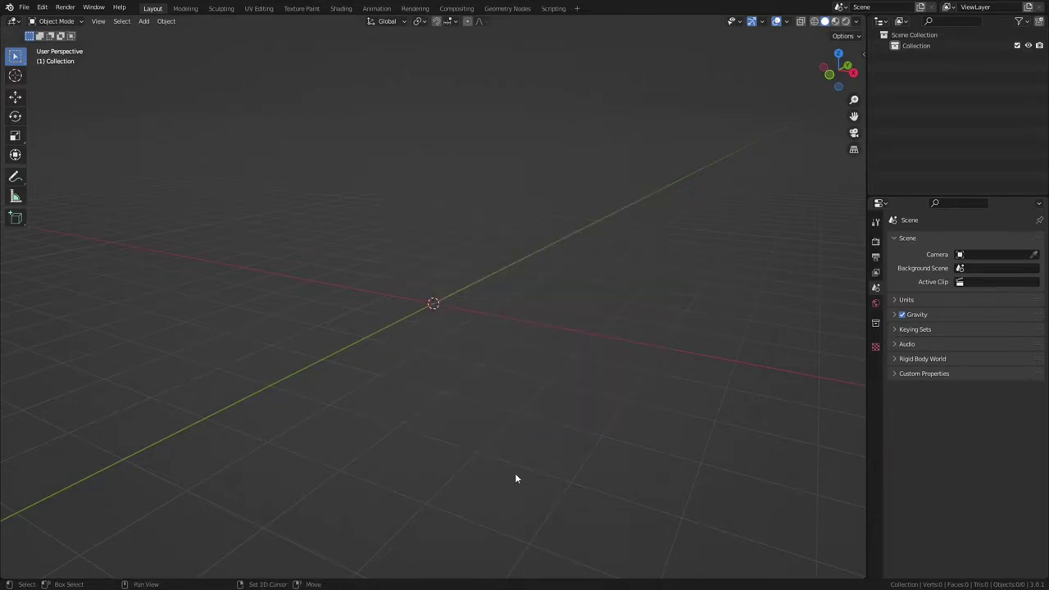
pyautogui.hotkey('shift', 'a')
pyautogui.moveTo(500, 369)
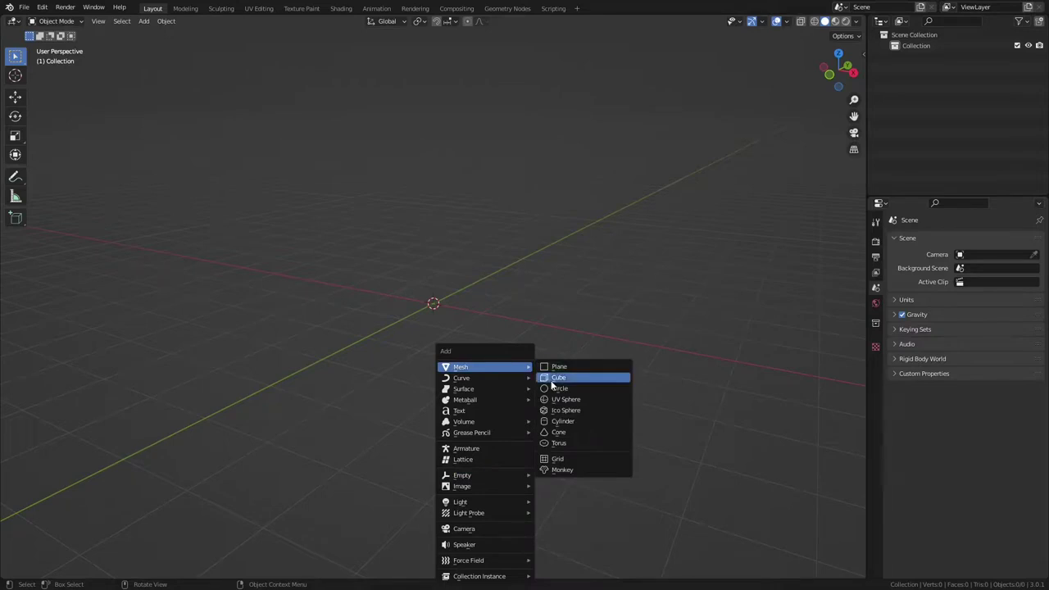
pyautogui.click(552, 385)
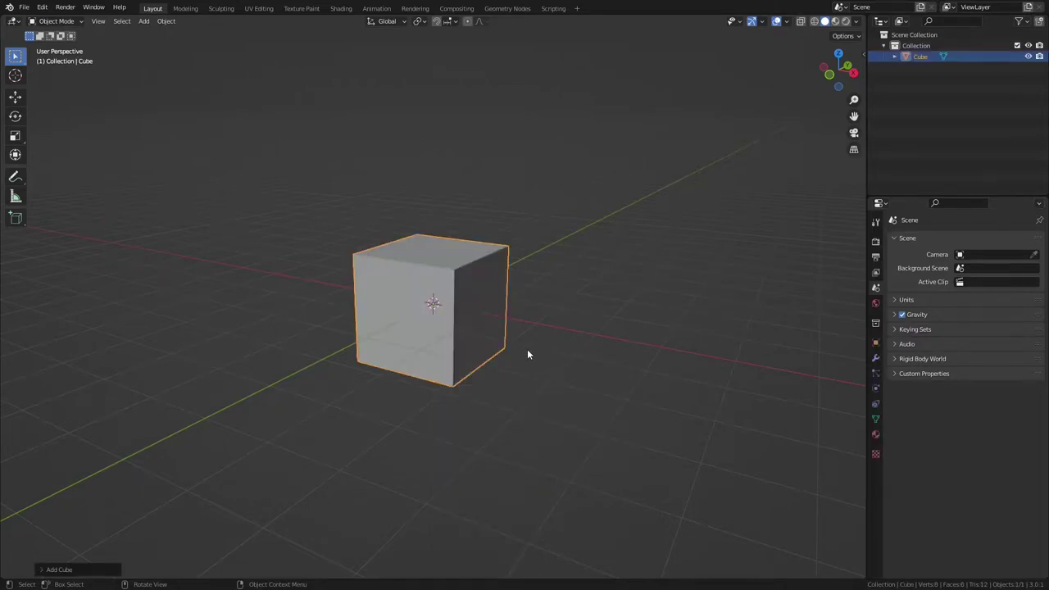
pyautogui.press('n')
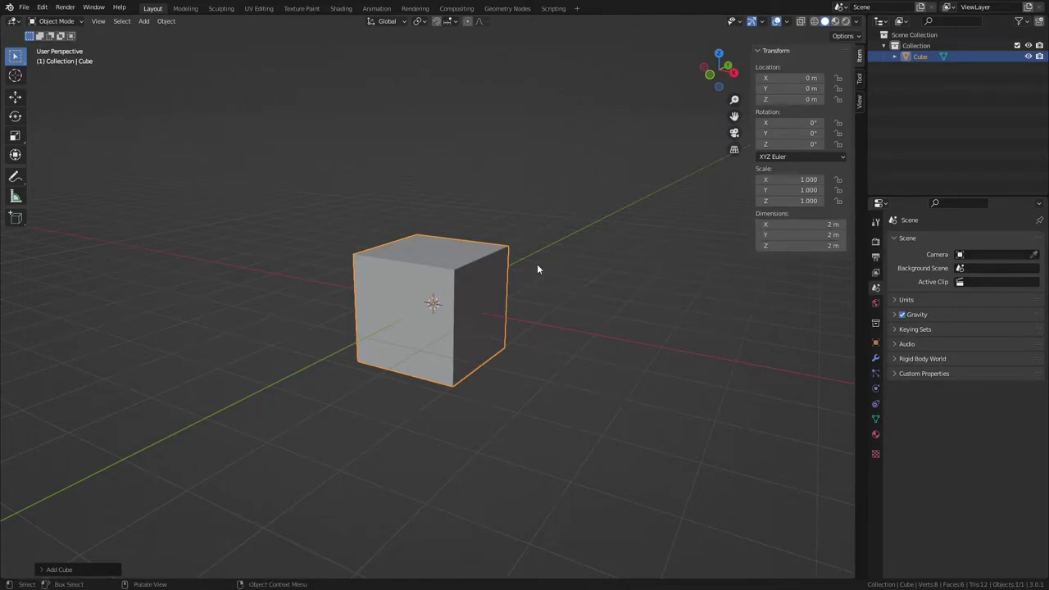
pyautogui.moveTo(537, 263); pyautogui.dragTo(503, 263, button='middle')
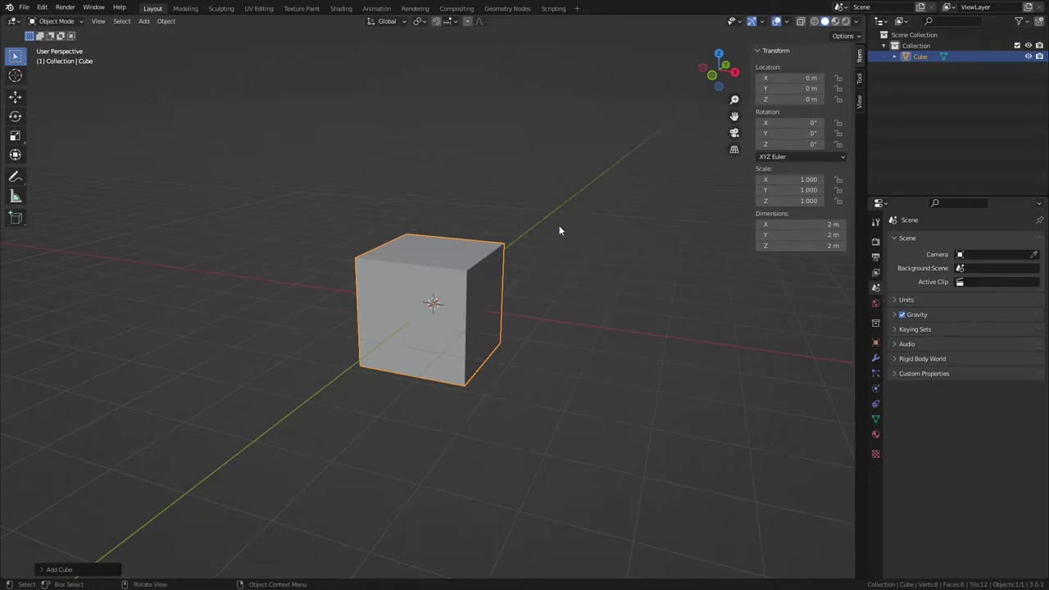
# - Enter Edit Mode and enable edge length, edge angle, face area and face angle measurement overlays
pyautogui.press('Tab')
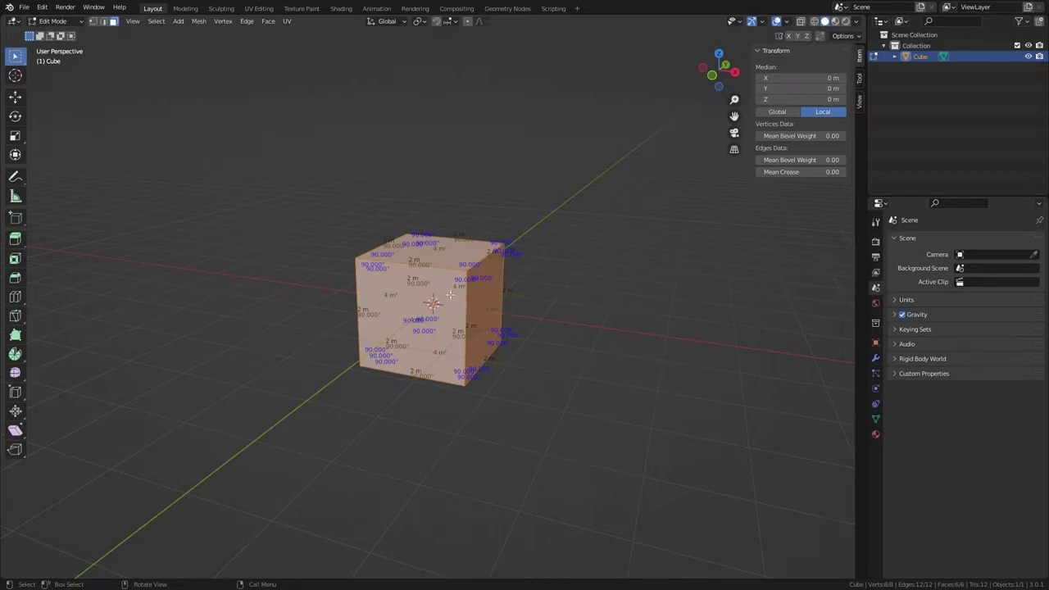
pyautogui.click(787, 22)
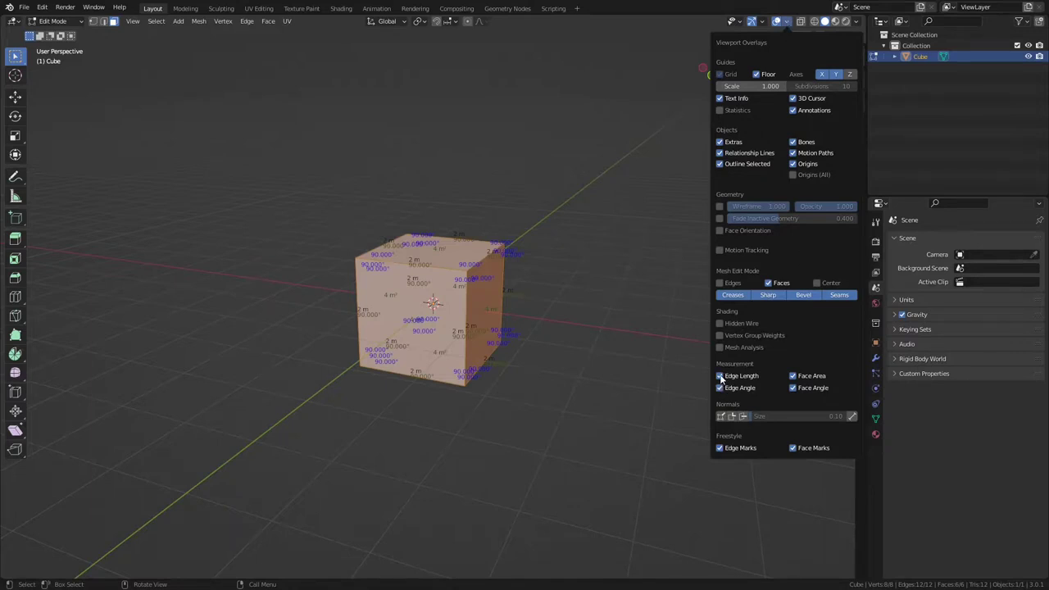
pyautogui.moveTo(721, 378); pyautogui.dragTo(796, 379)
pyautogui.click(793, 376)
pyautogui.click(794, 387)
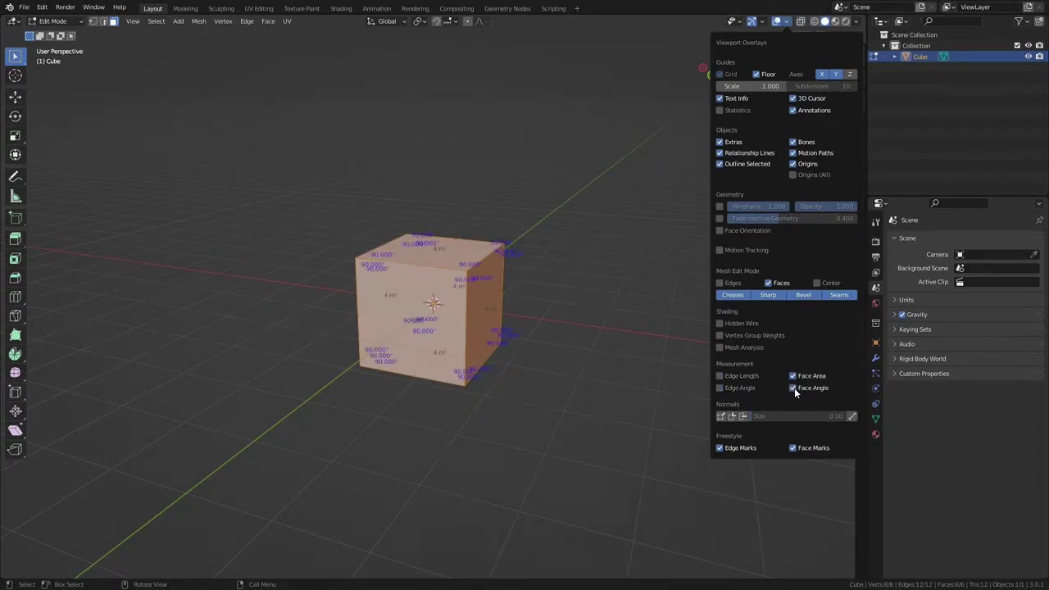
pyautogui.click(720, 376)
pyautogui.click(721, 387)
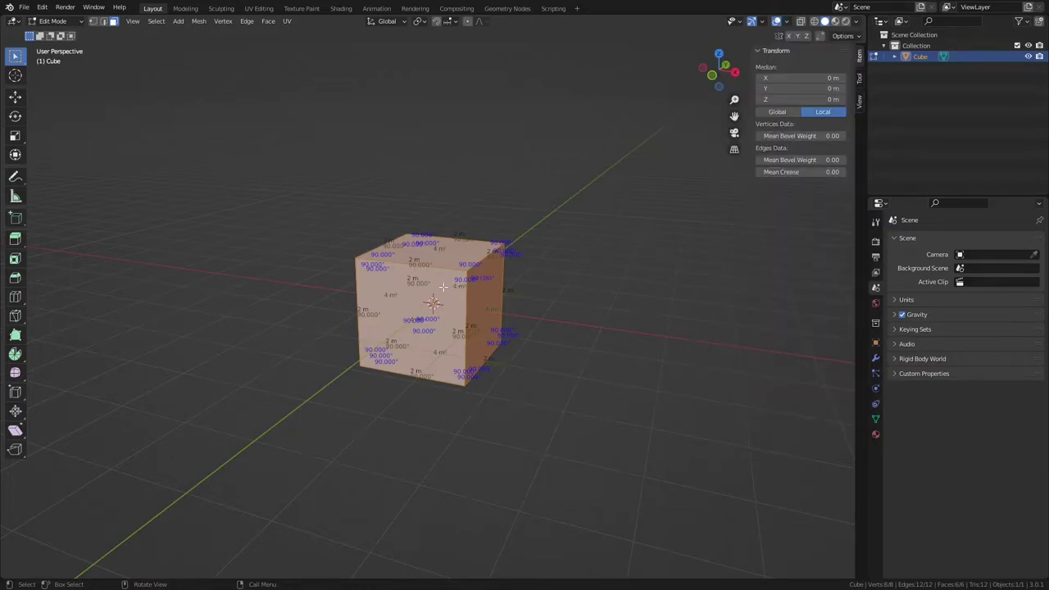
# - Select the cube's top face and zoom in to read its 4 m² area and 90° corners
pyautogui.click(450, 256)
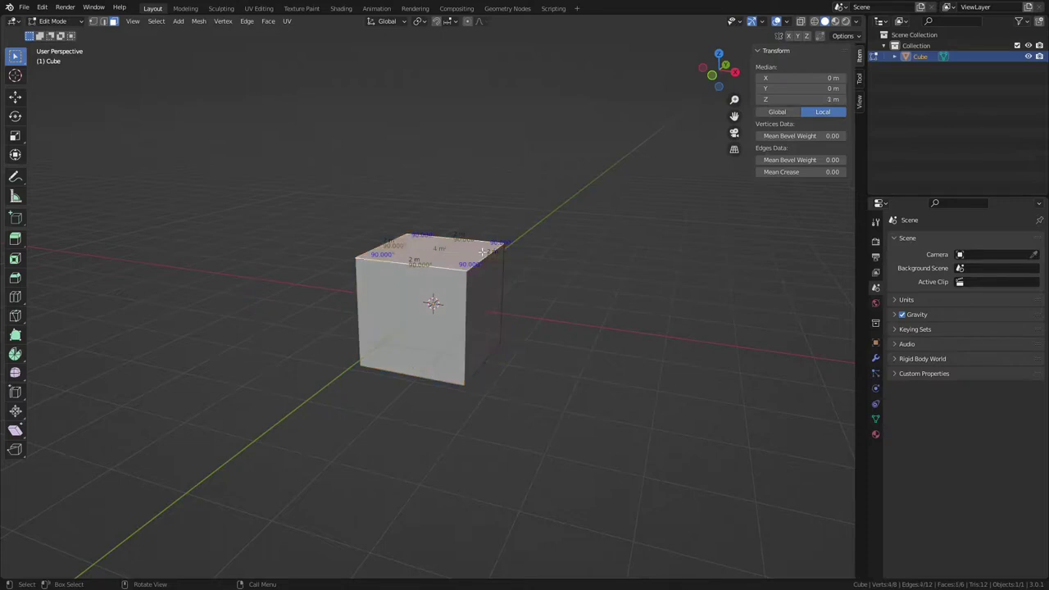
pyautogui.scroll(3, 483, 251)
pyautogui.moveTo(483, 251); pyautogui.dragTo(475, 278, button='middle')
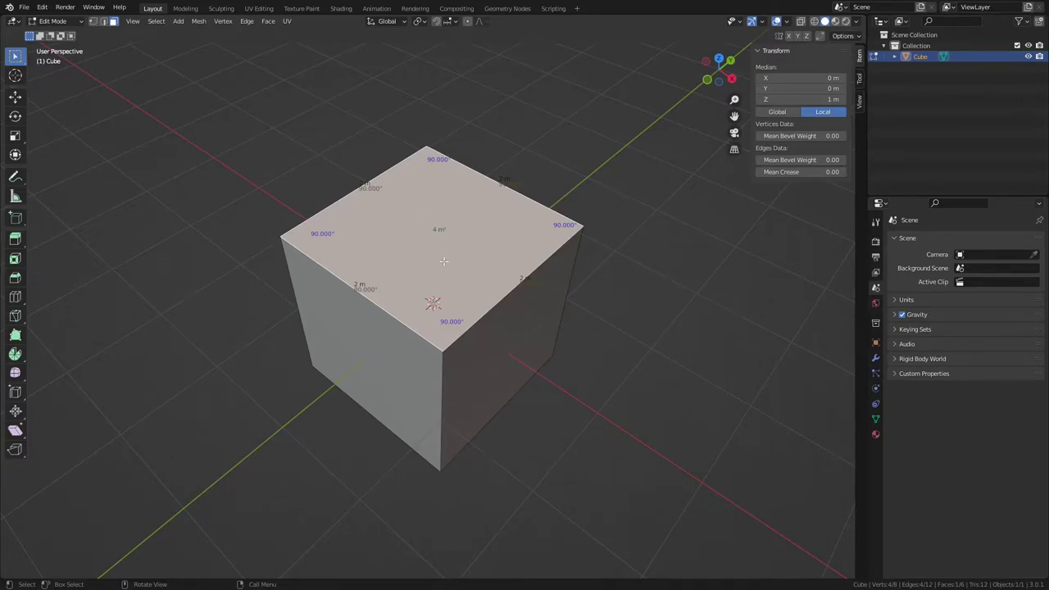
pyautogui.moveTo(443, 258); pyautogui.dragTo(438, 239, button='middle')
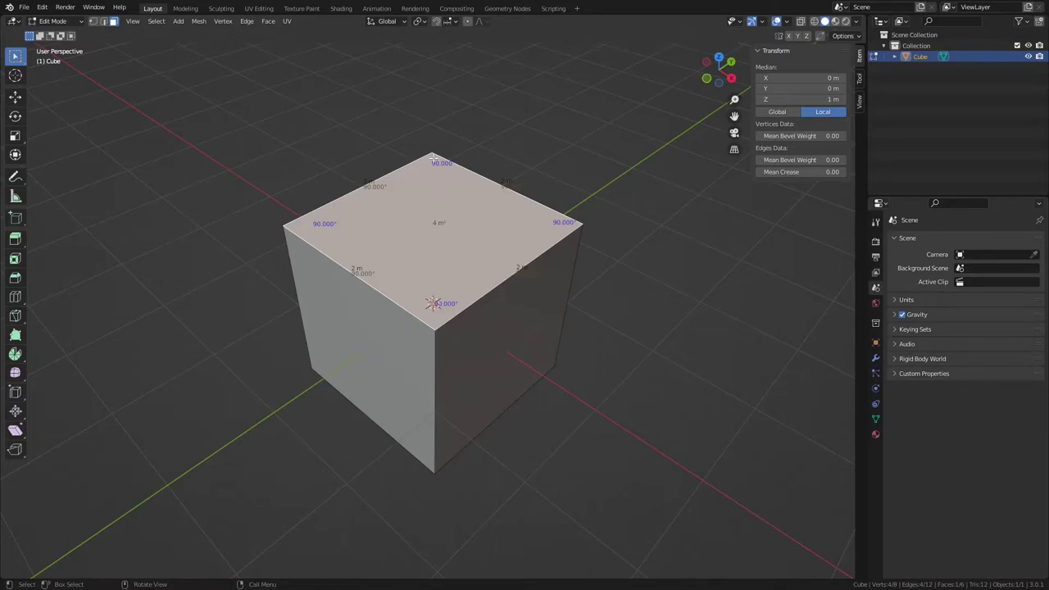
# - Join two opposite top-face corner vertices with a 2.83 m diagonal edge
pyautogui.press('1')
pyautogui.click(435, 176)
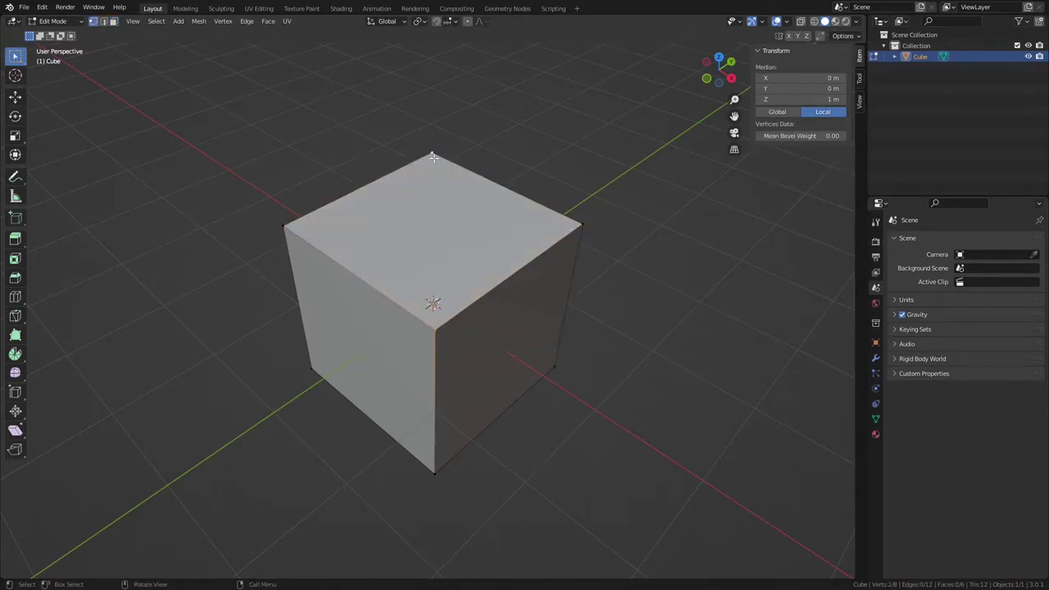
pyautogui.keyDown('shift'); pyautogui.click(435, 327); pyautogui.keyUp('shift')
pyautogui.press('j')
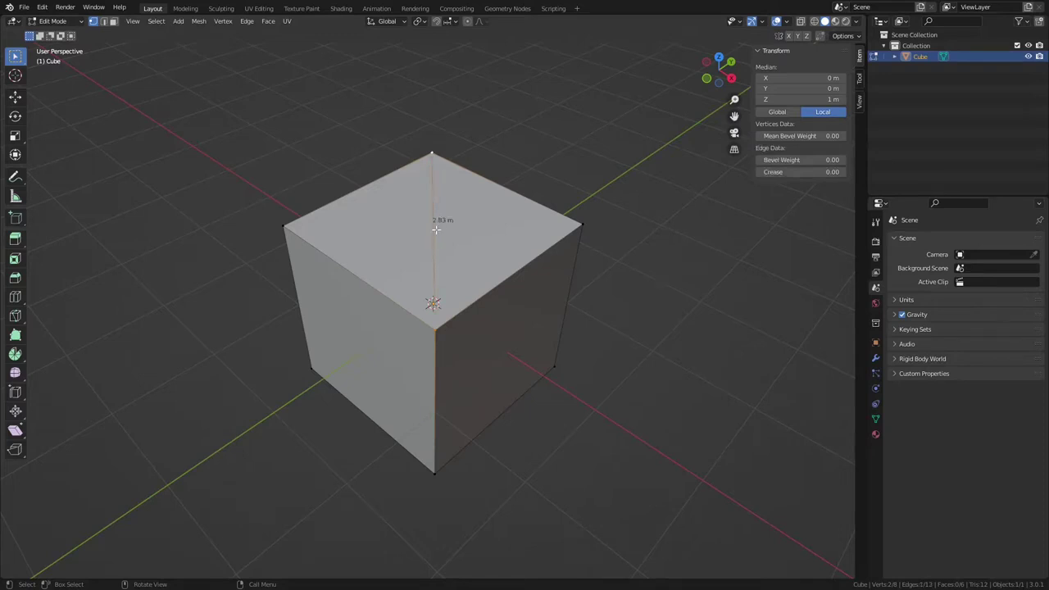
pyautogui.rightClick(436, 223)
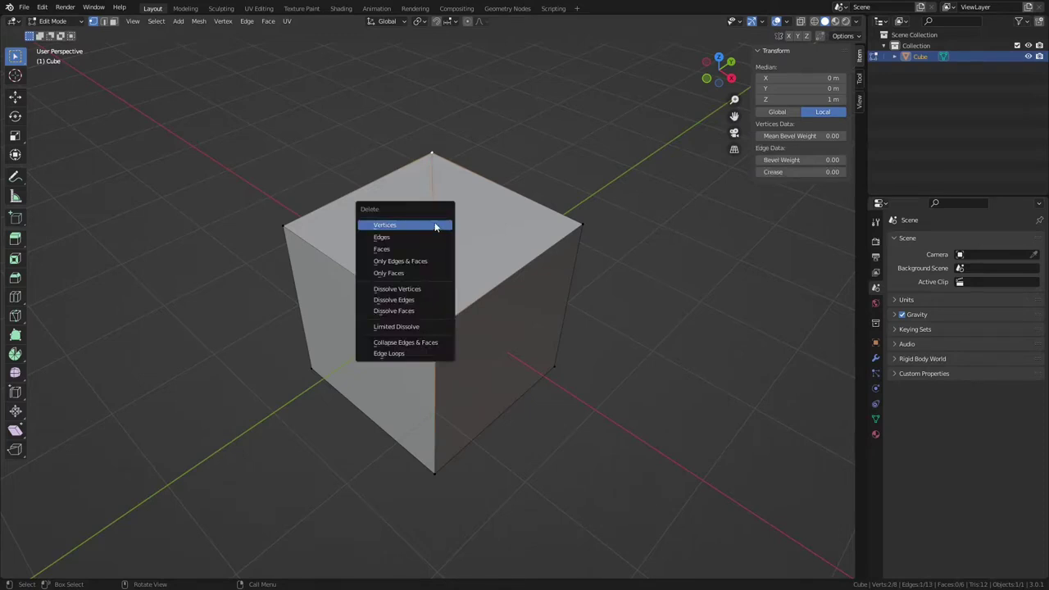
pyautogui.press('Escape')
# - Delete the diagonal edge, reselect the top face, and return to Object Mode
pyautogui.press('x')
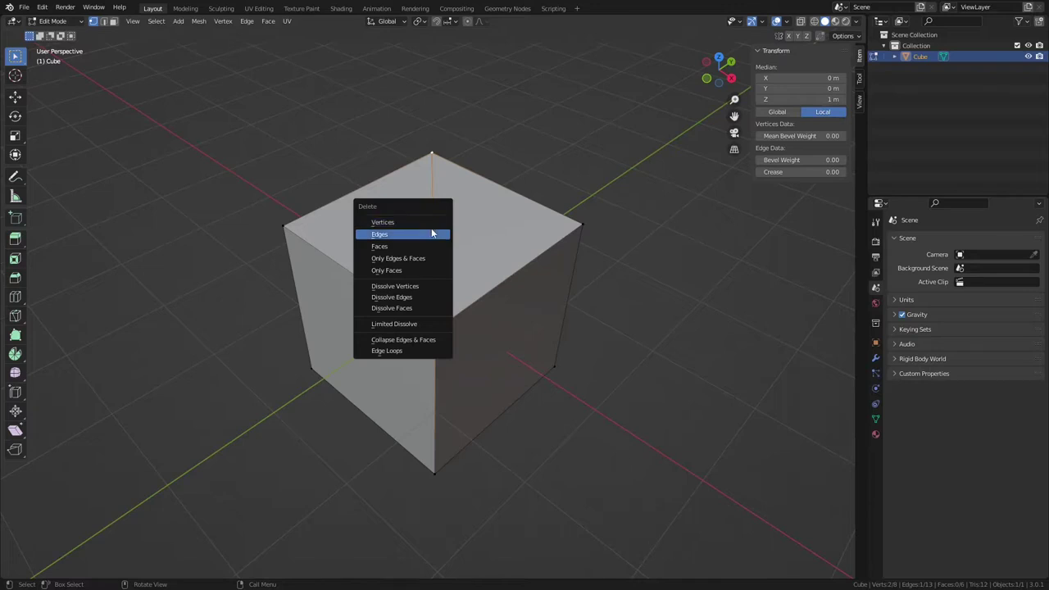
pyautogui.click(432, 233)
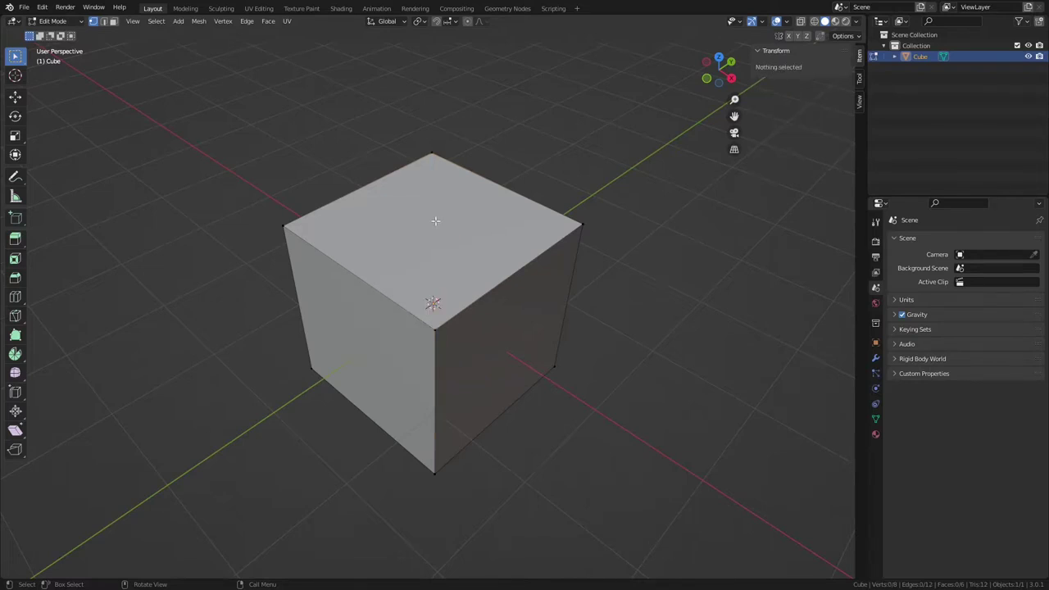
pyautogui.scroll(-2, 435, 220)
pyautogui.press('3')
pyautogui.click(446, 226)
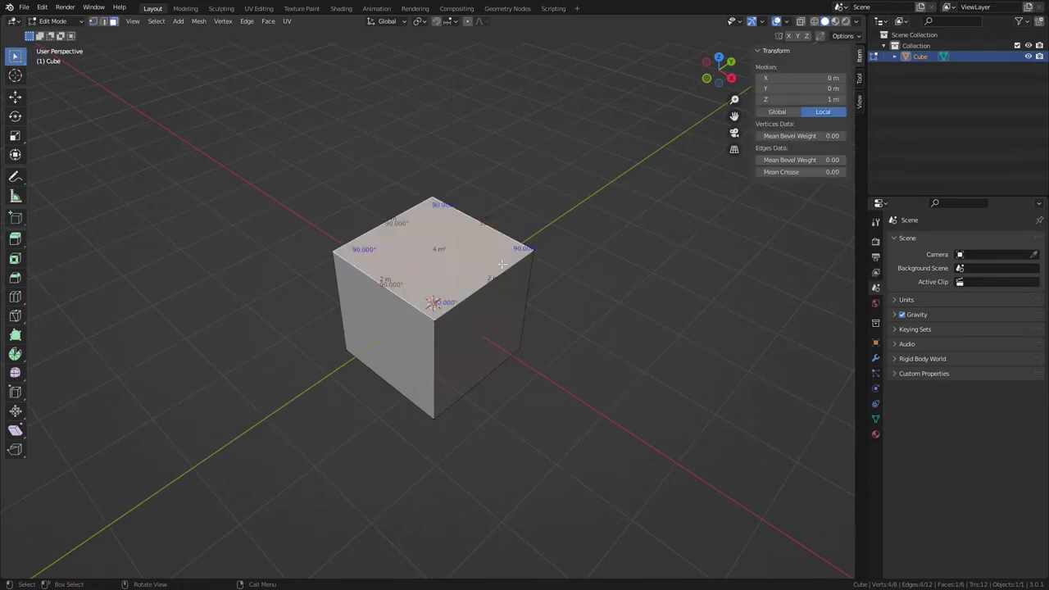
pyautogui.moveTo(447, 225); pyautogui.dragTo(471, 240, button='middle')
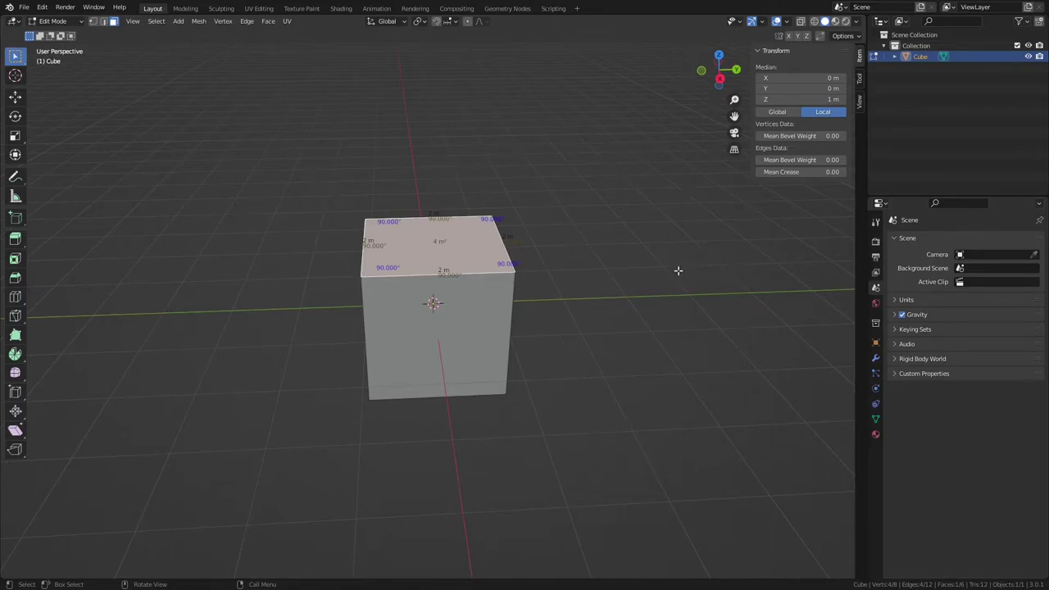
pyautogui.moveTo(468, 241)
pyautogui.mouseDown(button='middle')
pyautogui.moveTo(495, 240)
pyautogui.moveTo(476, 223)
pyautogui.mouseUp(button='middle')
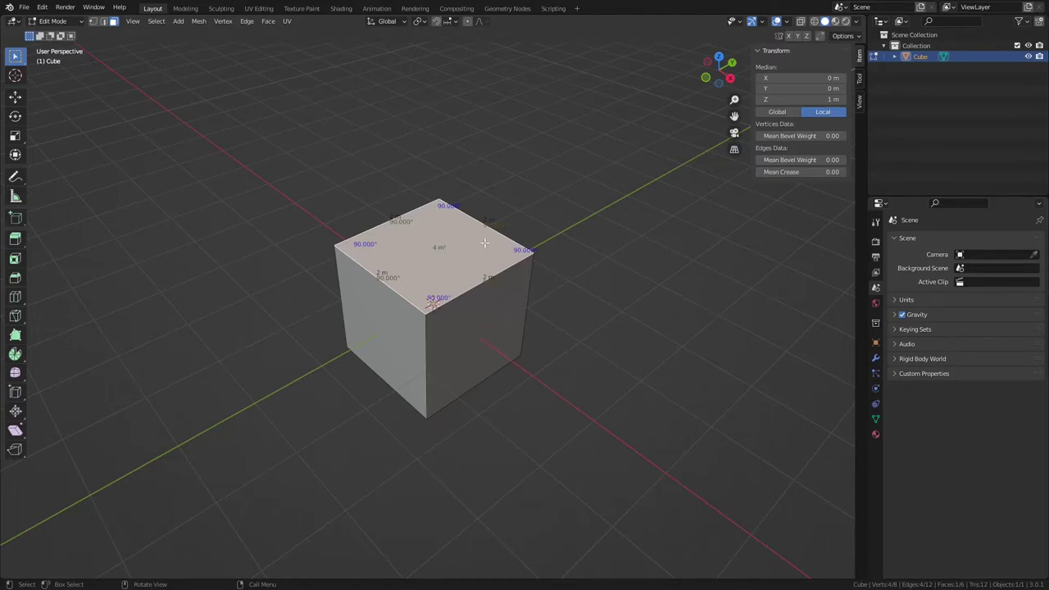
pyautogui.press('Tab')
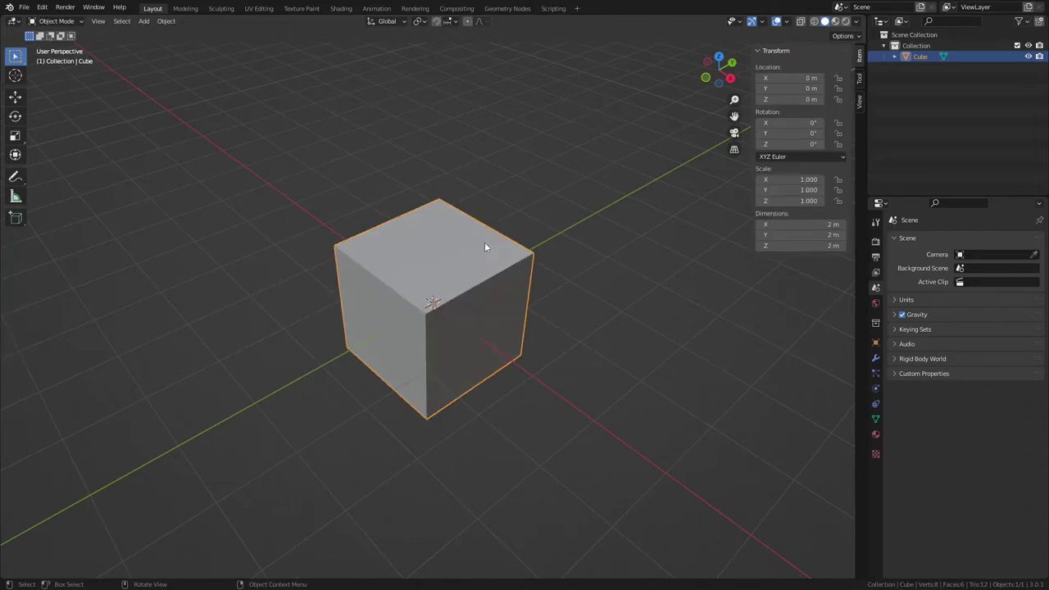
# - Measure 3.01326 m between two top corners with the Measure tool, then delete that ruler
pyautogui.click(17, 198)
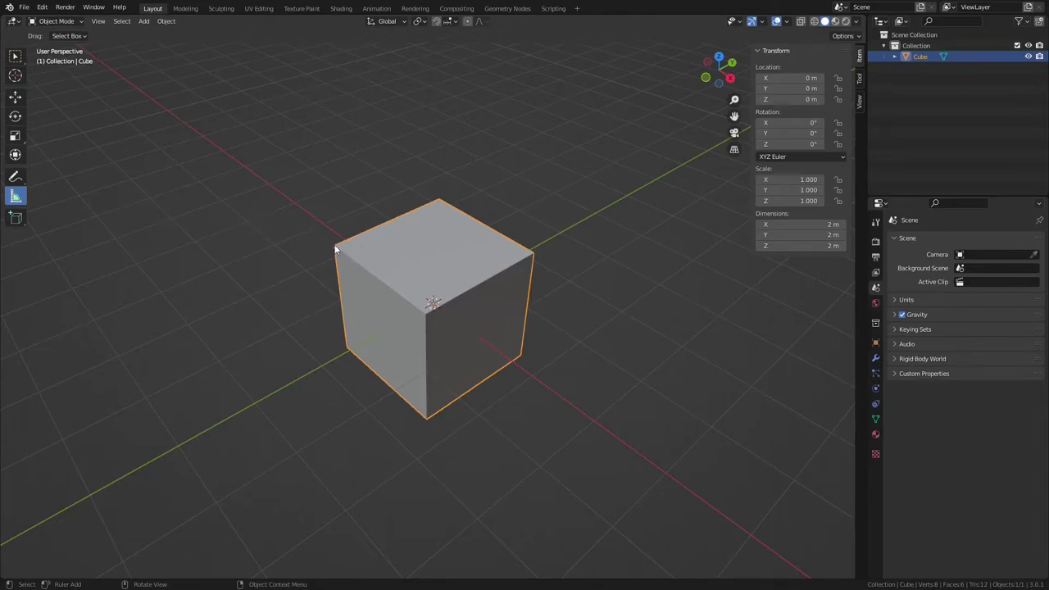
pyautogui.moveTo(335, 247); pyautogui.dragTo(532, 257)
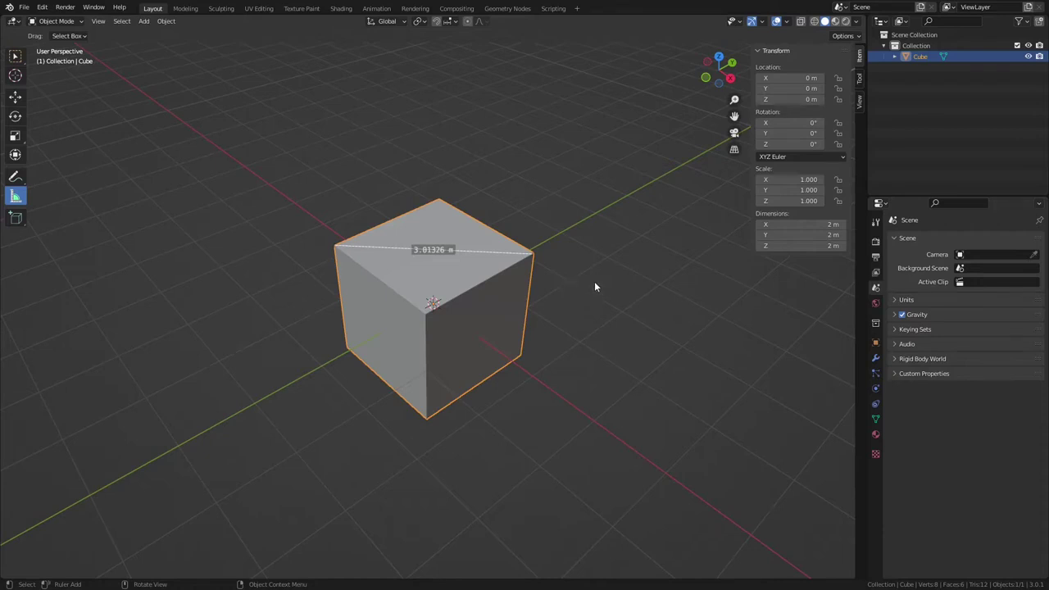
pyautogui.moveTo(618, 287); pyautogui.dragTo(510, 269, button='middle')
pyautogui.moveTo(592, 292)
pyautogui.mouseDown(button='middle')
pyautogui.moveTo(516, 272)
pyautogui.moveTo(605, 295)
pyautogui.mouseUp(button='middle')
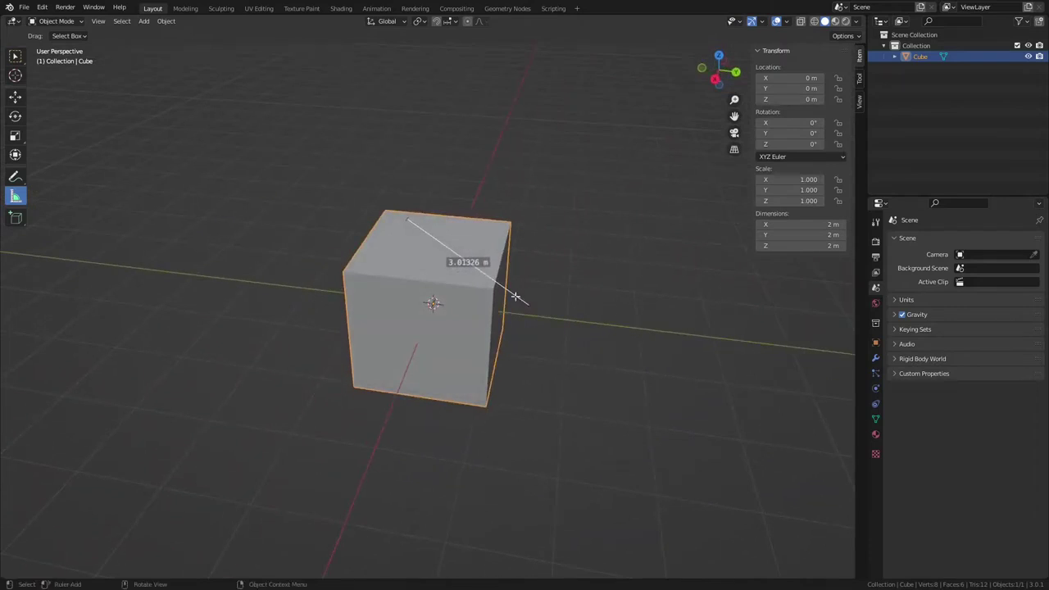
pyautogui.press('Delete')
# - In orthographic Front view, draw a corner-to-corner ruler across the front face reading about 2.83 m
pyautogui.press('KP_5')
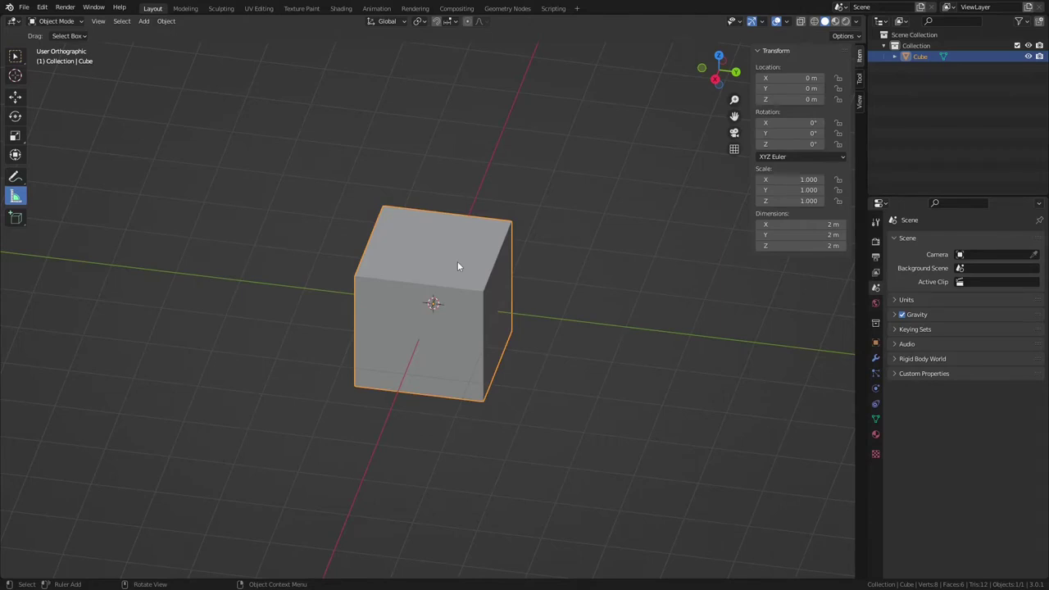
pyautogui.press('KP_1')
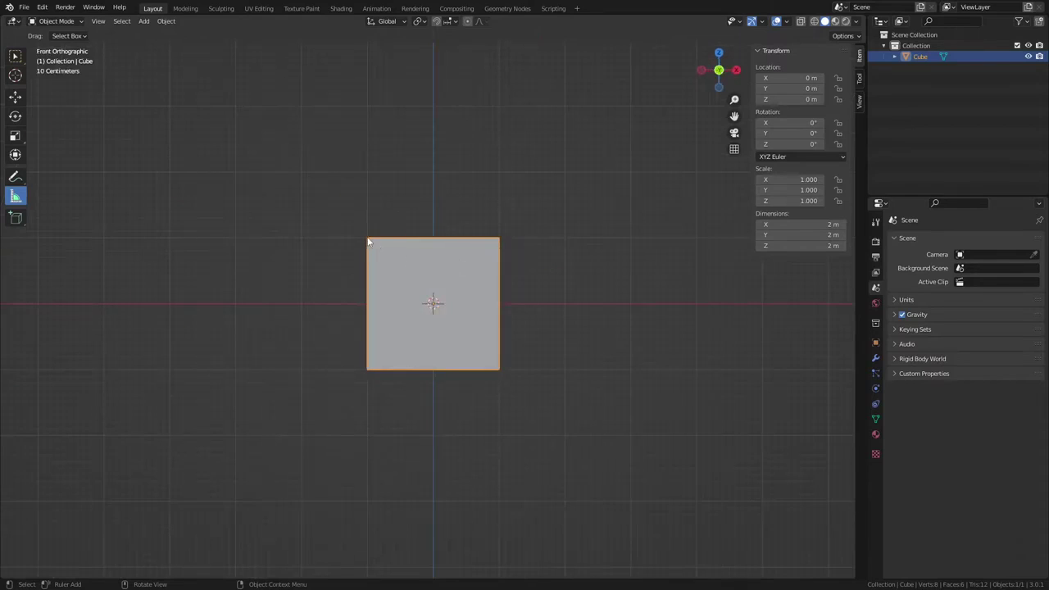
pyautogui.moveTo(368, 241); pyautogui.dragTo(500, 370)
pyautogui.moveTo(491, 345); pyautogui.dragTo(414, 354, button='middle')
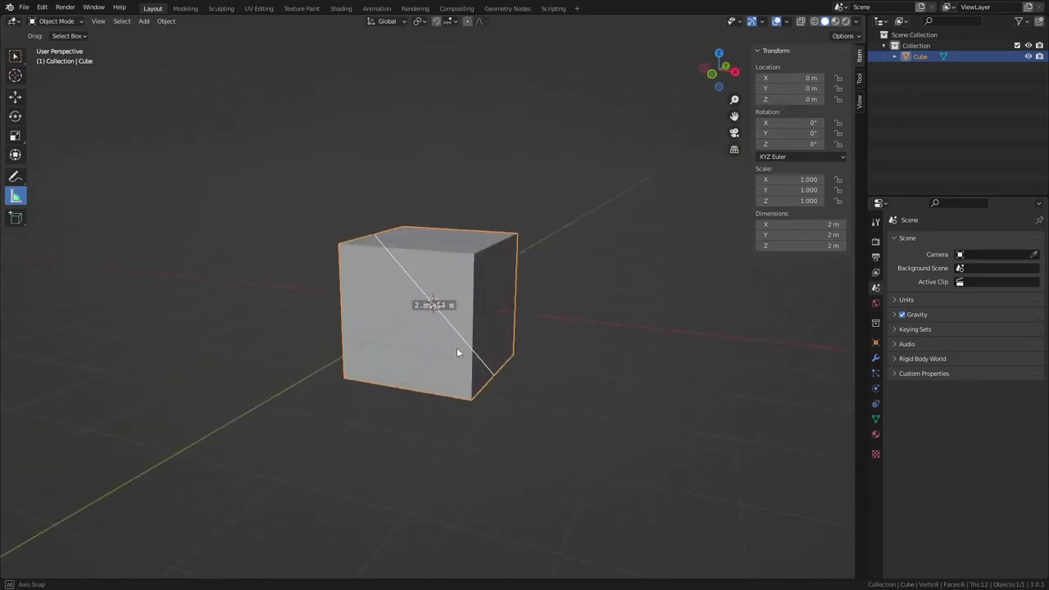
pyautogui.moveTo(457, 352); pyautogui.dragTo(457, 353)
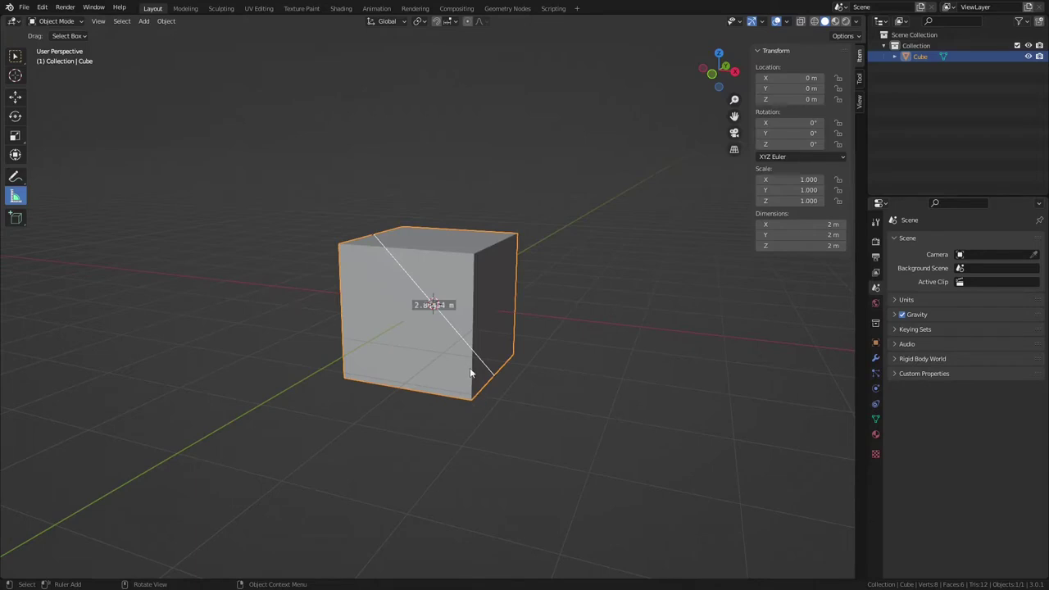
# - Delete the old ruler and draw a Ctrl-snapped 2.82843 m ruler along one top-face diagonal
pyautogui.press('Delete')
pyautogui.moveTo(433, 304); pyautogui.dragTo(439, 309, button='middle')
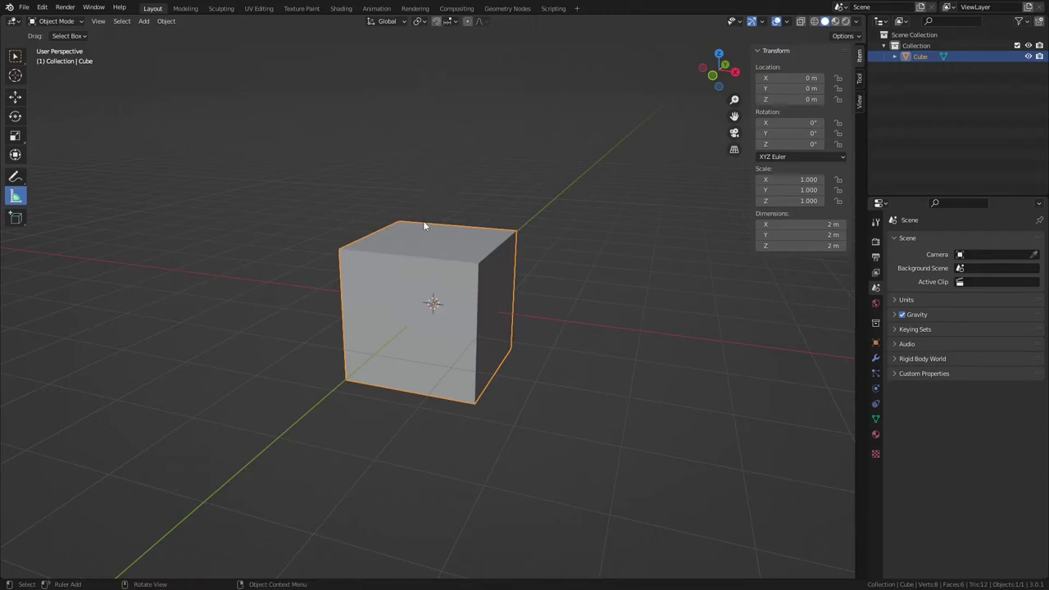
pyautogui.press('ctrl')
pyautogui.moveTo(398, 221); pyautogui.dragTo(478, 263)
# - Add a second snapped ruler along the other top-face diagonal, also 2.82843 m
pyautogui.moveTo(441, 207); pyautogui.dragTo(463, 258, button='middle')
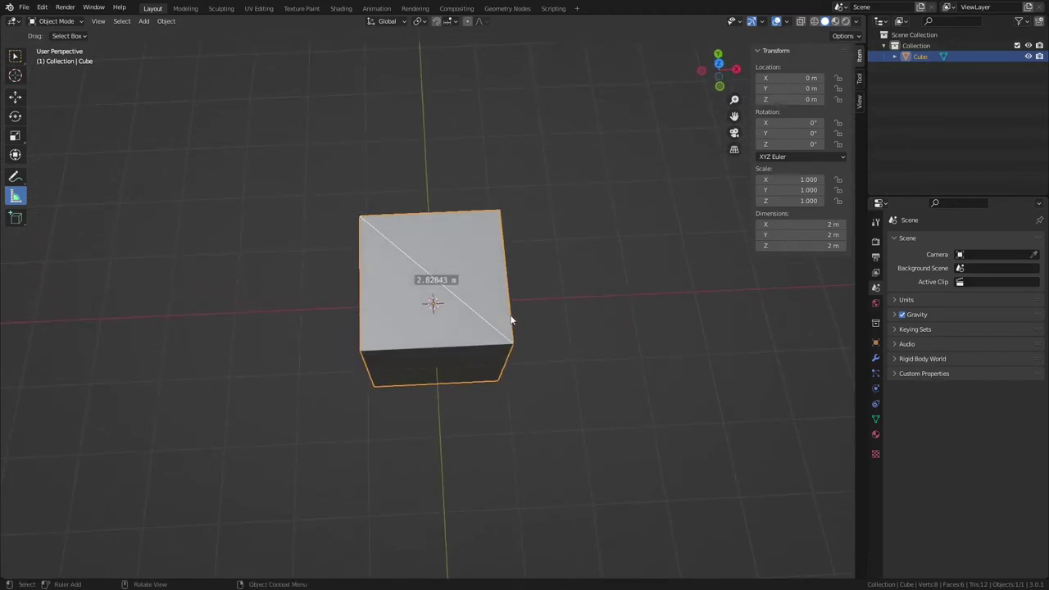
pyautogui.moveTo(511, 320); pyautogui.dragTo(398, 242, button='middle')
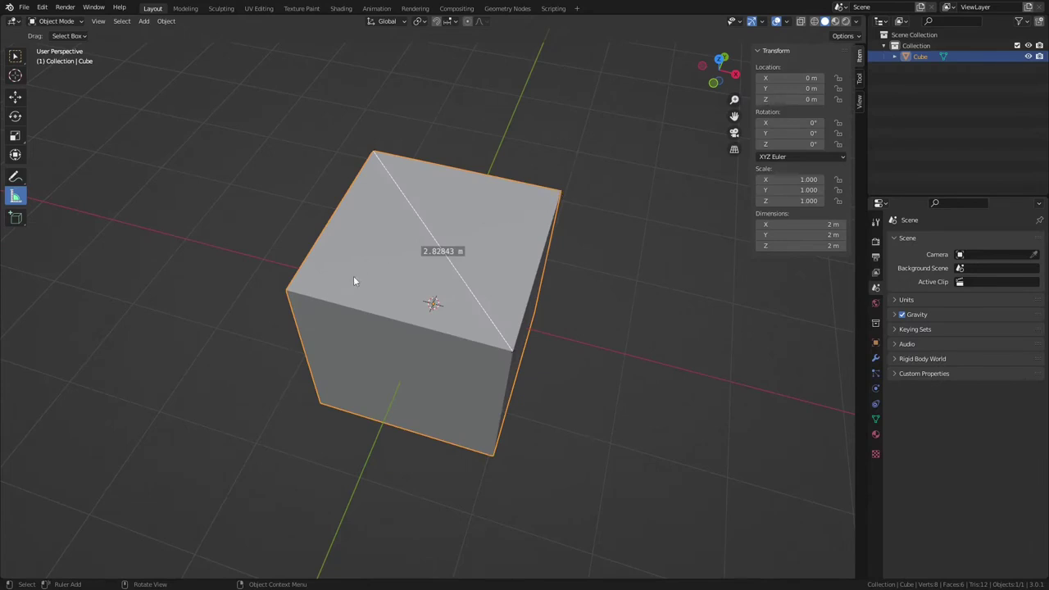
pyautogui.moveTo(287, 290); pyautogui.dragTo(557, 203)
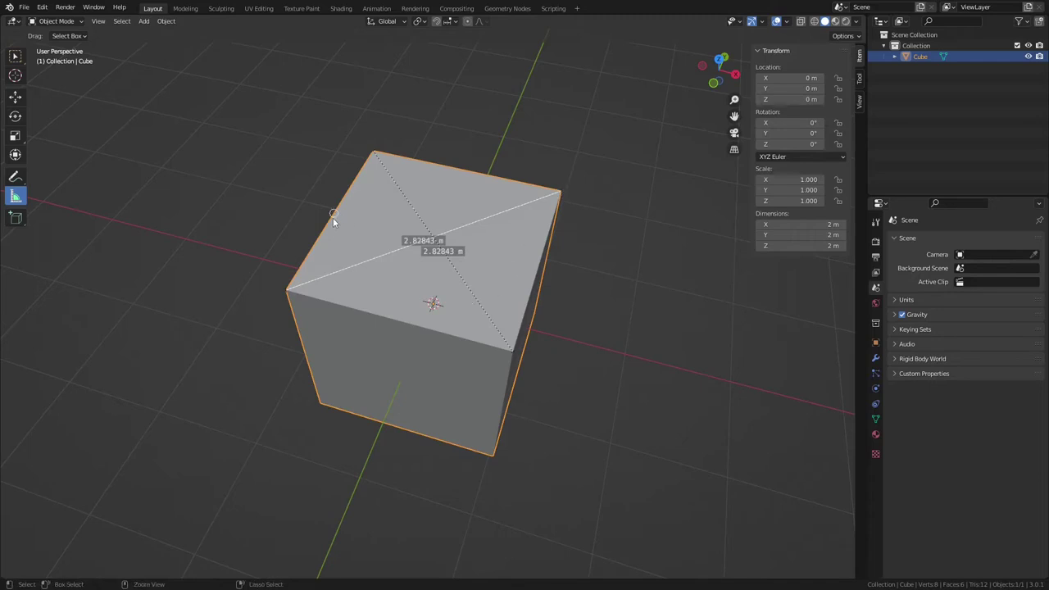
pyautogui.moveTo(333, 217); pyautogui.dragTo(541, 260)
pyautogui.moveTo(521, 237); pyautogui.dragTo(387, 216, button='middle')
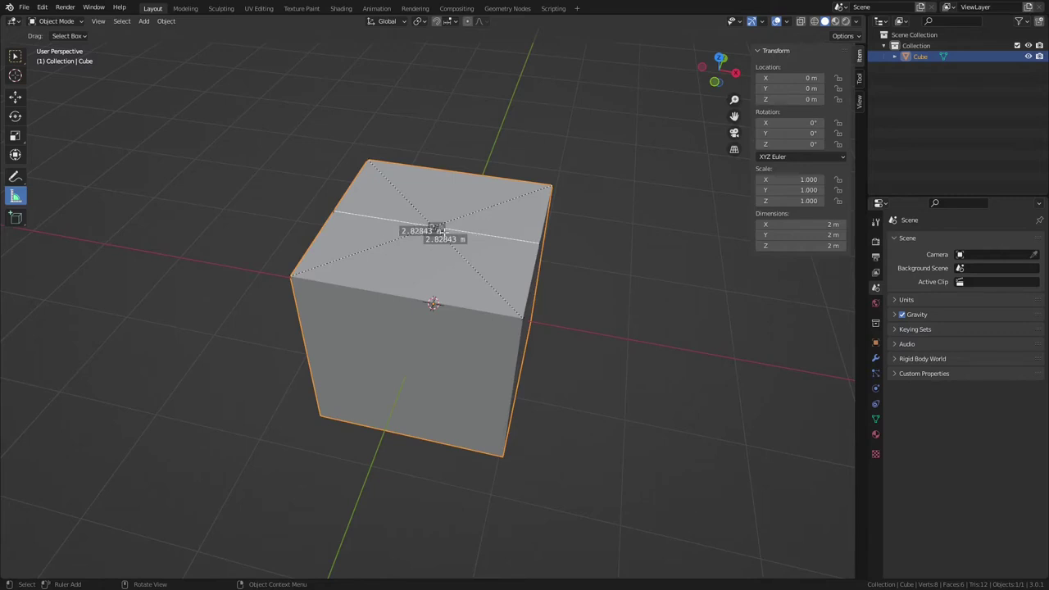
# - Test bending a ruler into an angle, undo it, and delete the straight 2 m ruler
pyautogui.scroll(2, 418, 231)
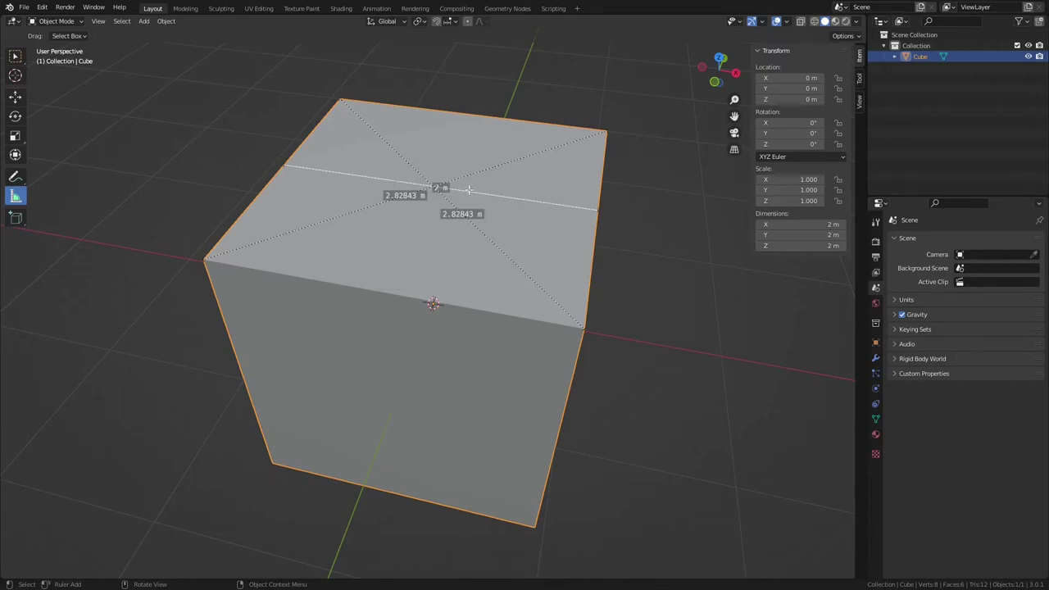
pyautogui.moveTo(483, 194); pyautogui.dragTo(495, 204)
pyautogui.hotkey('ctrl', 'z')
pyautogui.press('Delete')
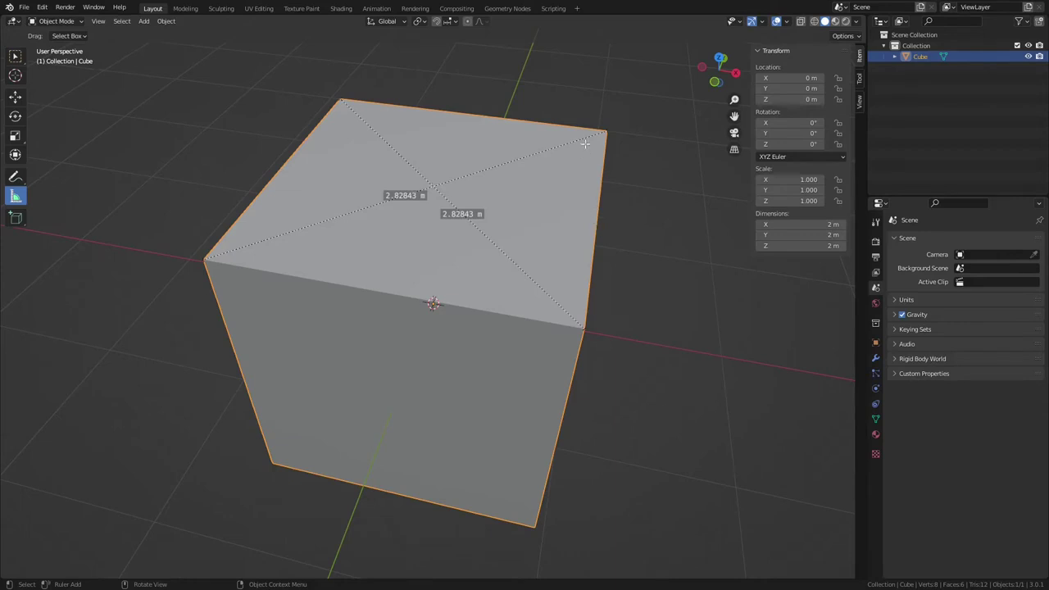
# - Delete the top-right diagonal ruler and move the remaining ruler's far end to another corner
pyautogui.click(595, 140)
pyautogui.press('Delete')
pyautogui.click(564, 299)
pyautogui.moveTo(584, 327)
pyautogui.mouseDown()
pyautogui.moveTo(608, 129)
pyautogui.moveTo(347, 260)
pyautogui.moveTo(206, 258)
pyautogui.moveTo(273, 175)
pyautogui.moveTo(603, 331)
pyautogui.moveTo(582, 327)
pyautogui.mouseUp()
# - Bend the remaining ruler into a protractor with its vertex on a top-face corner, reading 90°
pyautogui.moveTo(448, 197); pyautogui.dragTo(208, 256)
pyautogui.moveTo(237, 257); pyautogui.dragTo(311, 348, button='middle')
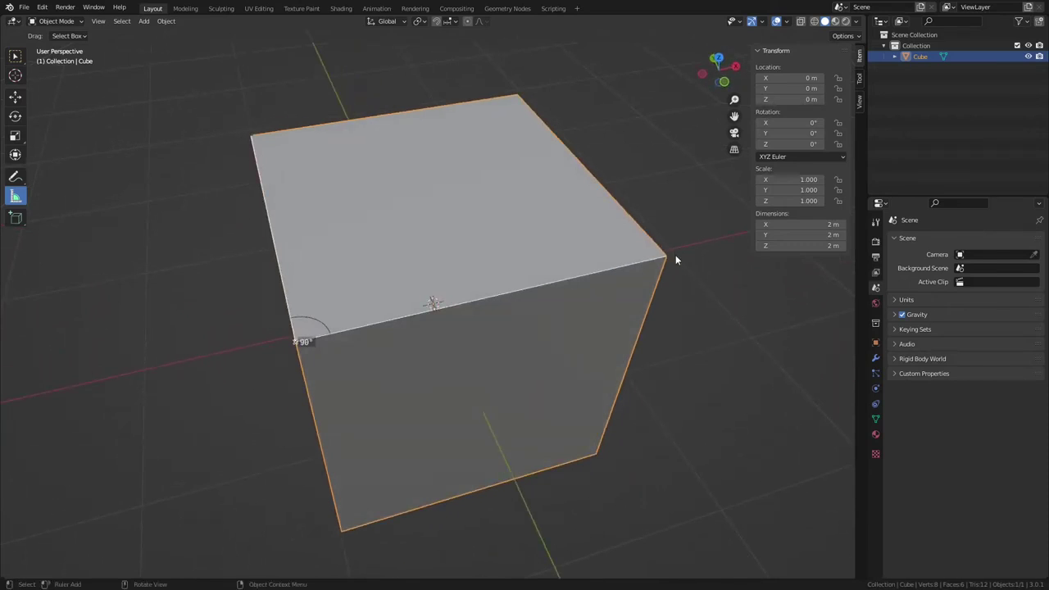
pyautogui.moveTo(675, 257); pyautogui.dragTo(622, 251, button='middle')
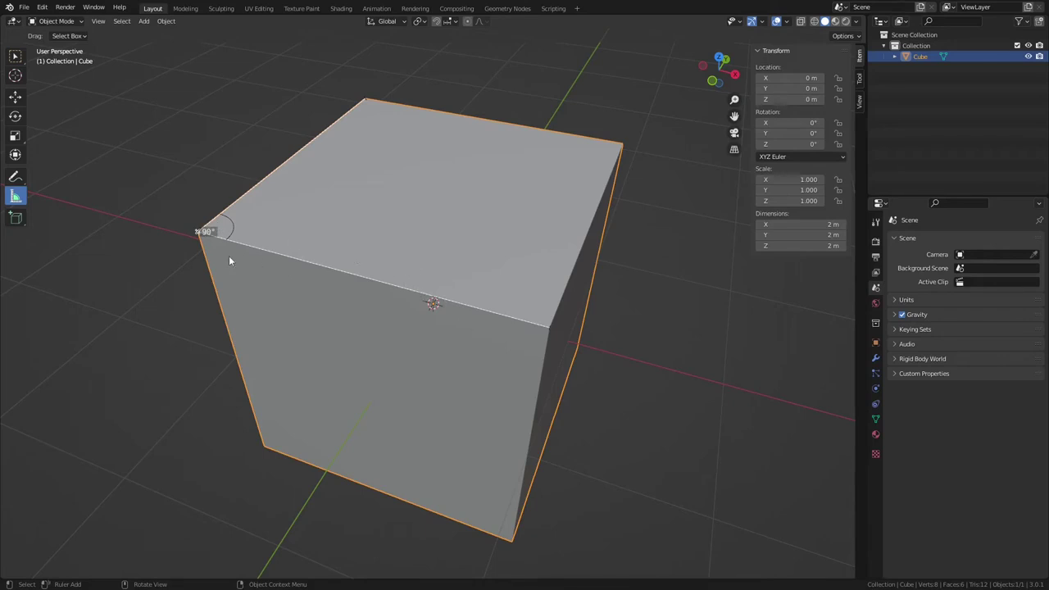
# - Add a back-to-front ruler, straighten the 90° protractor, and delete both remaining rulers
pyautogui.moveTo(426, 110); pyautogui.dragTo(450, 302)
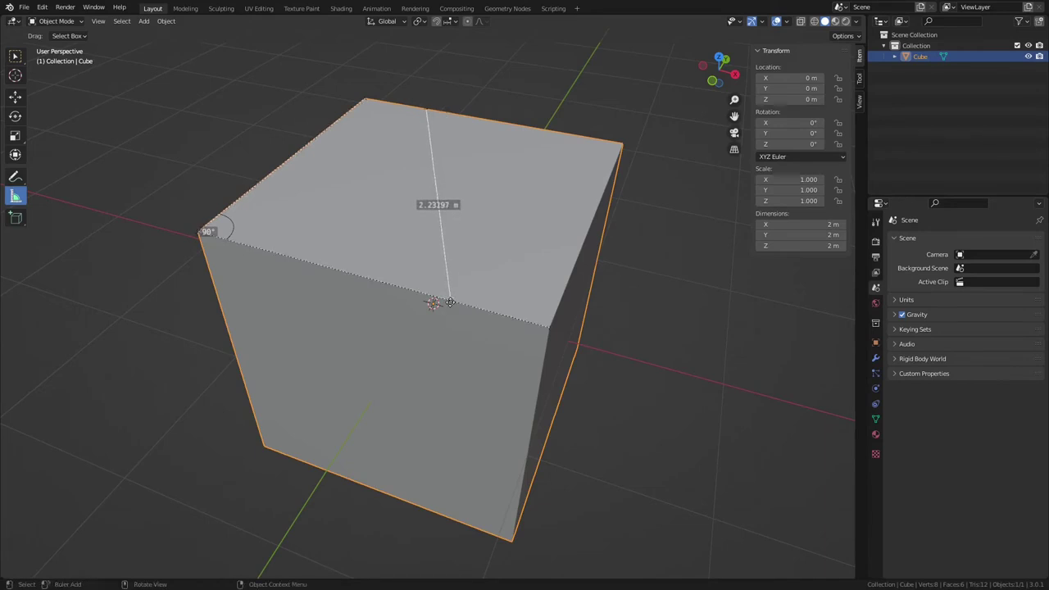
pyautogui.click(196, 230)
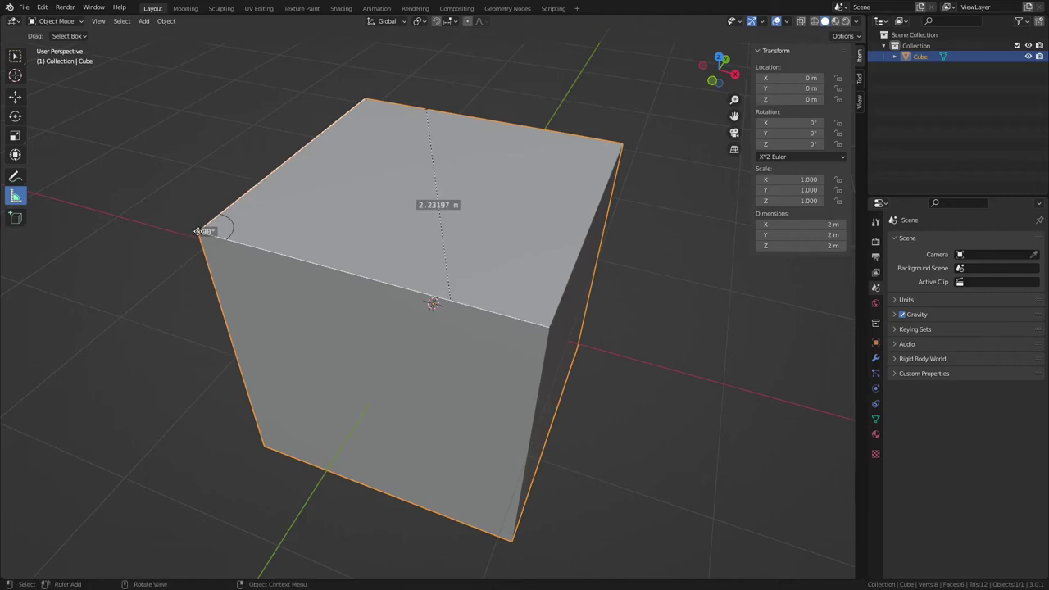
pyautogui.moveTo(198, 231); pyautogui.dragTo(458, 213)
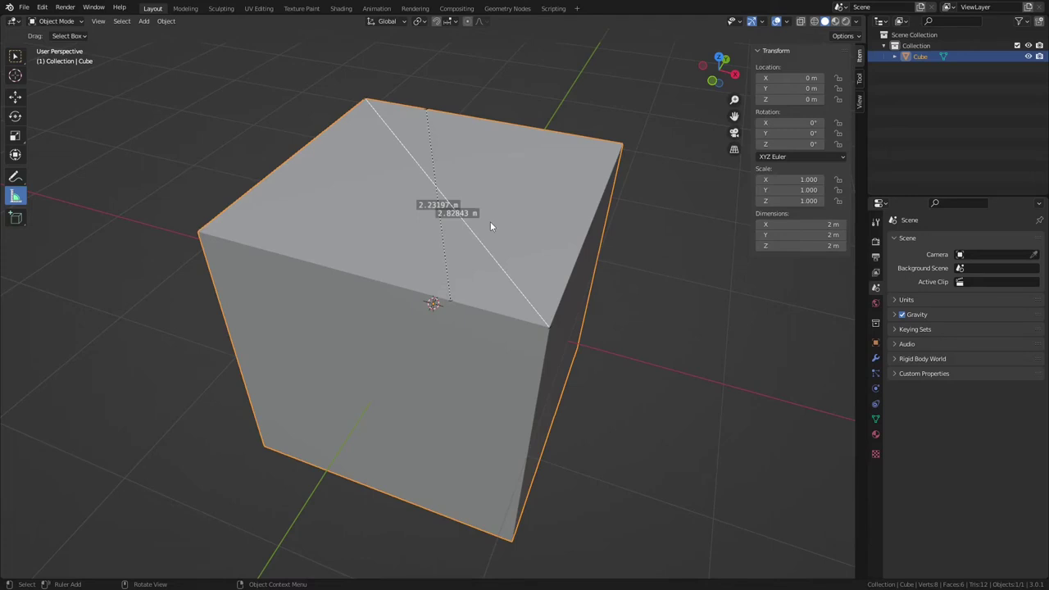
pyautogui.press('Delete')
pyautogui.moveTo(448, 300); pyautogui.dragTo(449, 300)
pyautogui.press('Delete')
# - Move the original cube along the X axis to X 4.2041 m
pyautogui.scroll(-6, 450, 300)
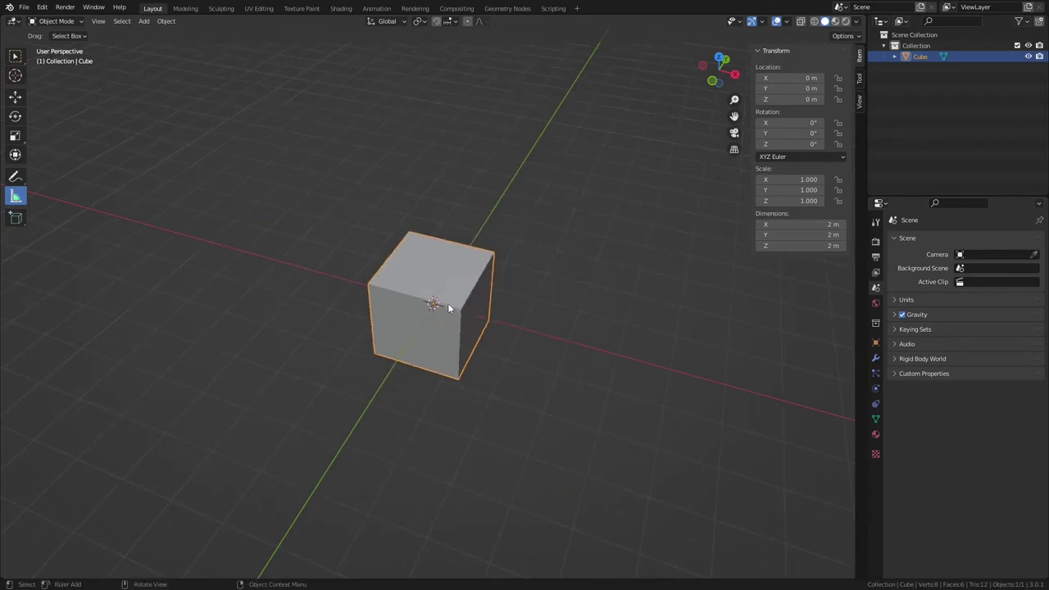
pyautogui.moveTo(448, 305); pyautogui.dragTo(459, 300, button='middle')
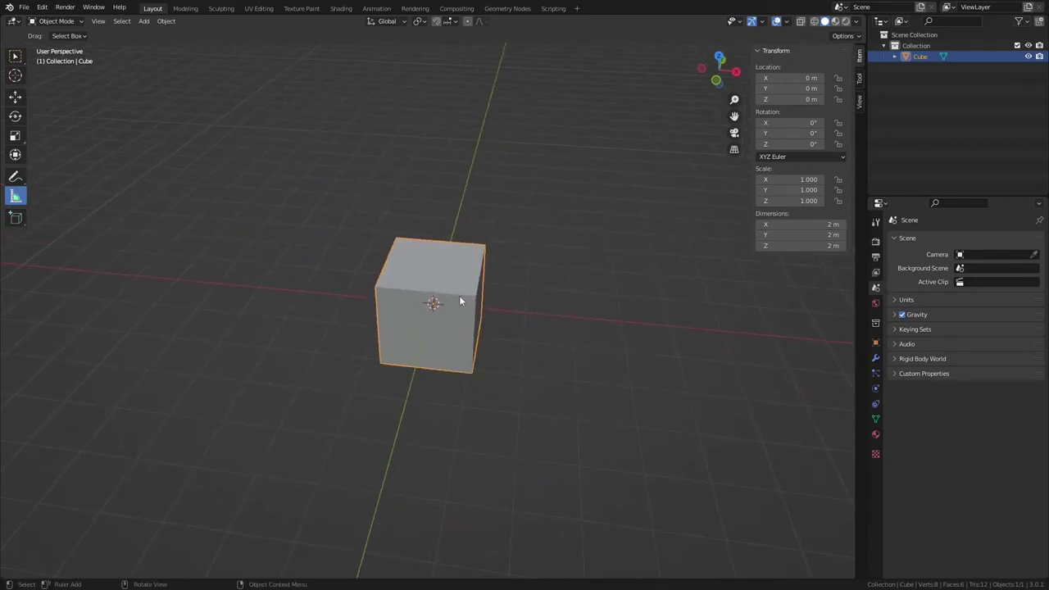
pyautogui.press('g')
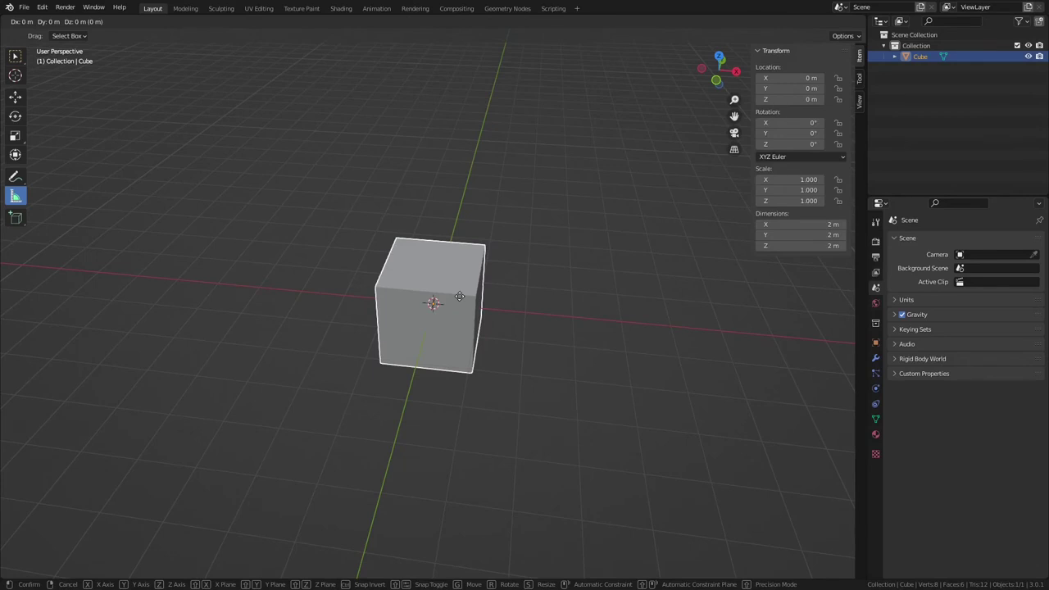
pyautogui.press('x')
pyautogui.press('Return')
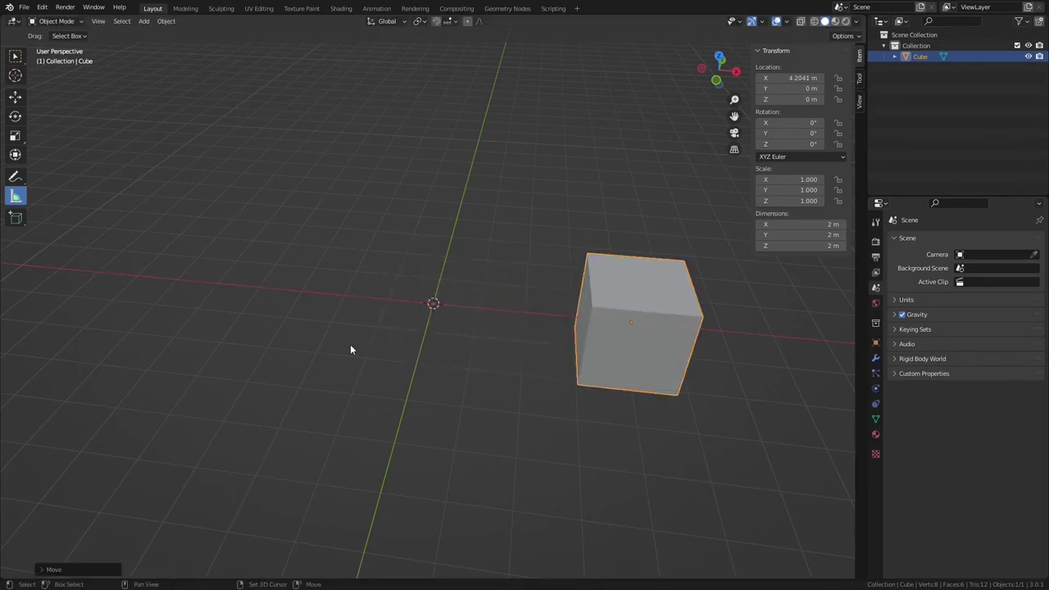
# - Add a second 2 m cube, Cube.001, at the origin
pyautogui.hotkey('shift', 'a')
pyautogui.moveTo(351, 345)
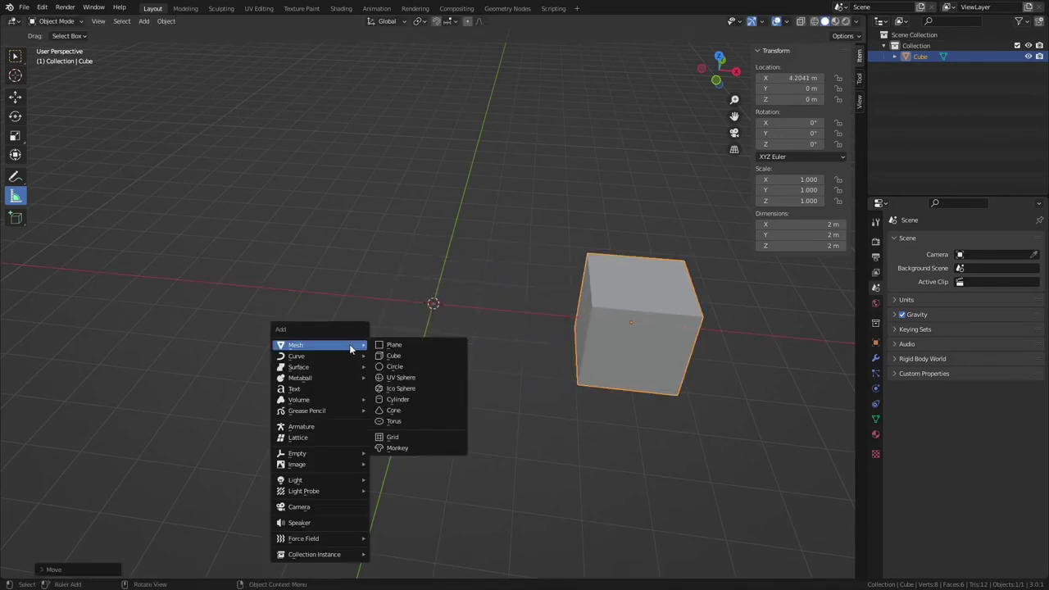
pyautogui.click(415, 358)
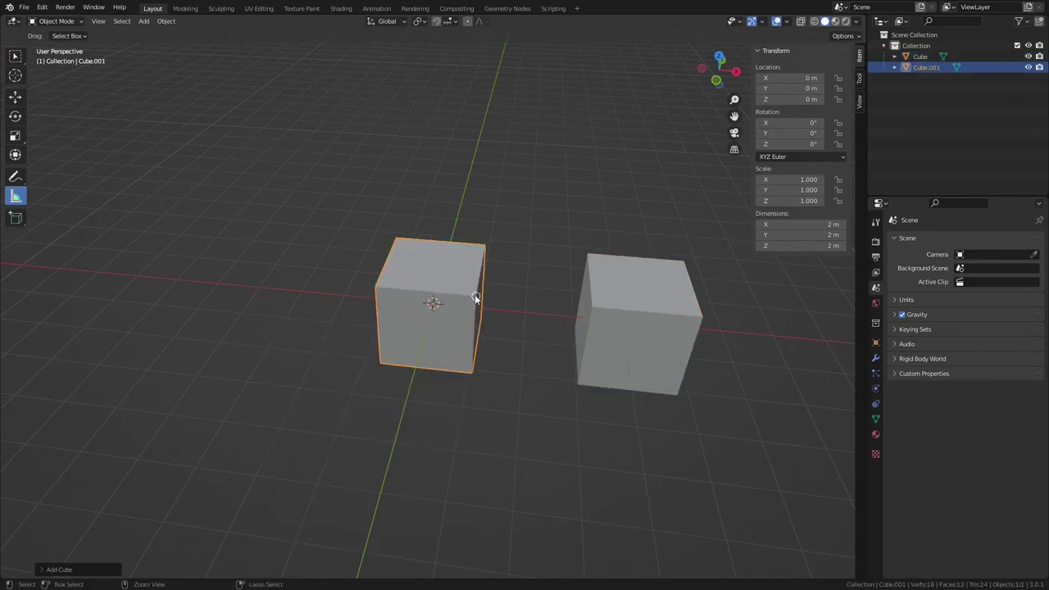
# - Draw a Measure ruler from Cube.001's edge to the other cube, reading 2.20413 m
pyautogui.moveTo(476, 298); pyautogui.dragTo(590, 306)
pyautogui.moveTo(590, 306); pyautogui.dragTo(503, 323, button='middle')
pyautogui.scroll(3, 494, 310)
pyautogui.scroll(2, 506, 324)
pyautogui.scroll(-2, 516, 332)
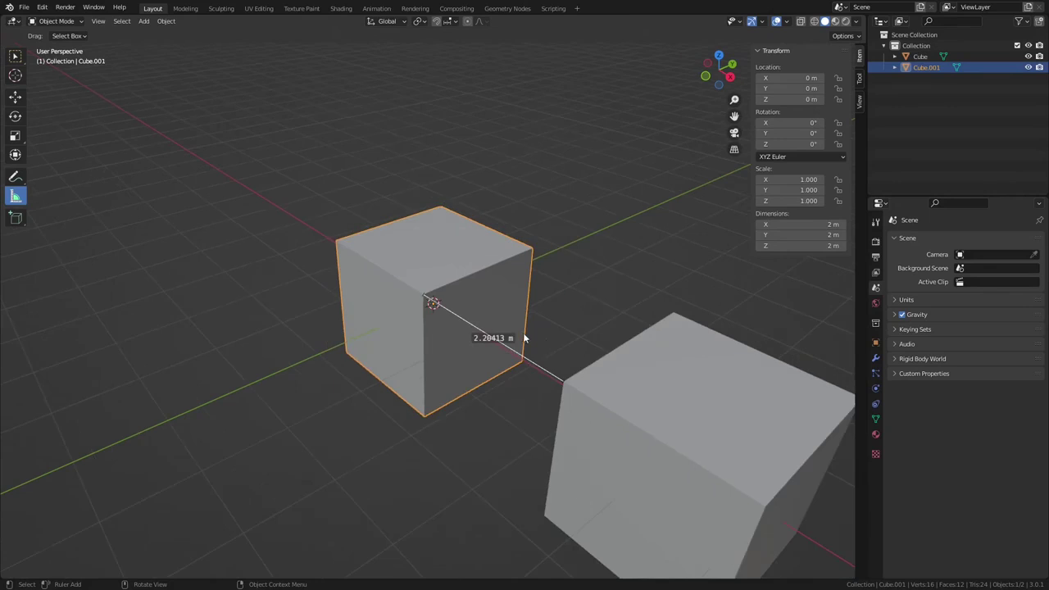
# - Bend the ruler into a 48° angle at Cube.001's top corner
pyautogui.moveTo(557, 346)
pyautogui.mouseDown(button='middle')
pyautogui.moveTo(499, 313)
pyautogui.moveTo(546, 330)
pyautogui.mouseUp(button='middle')
pyautogui.moveTo(491, 323); pyautogui.dragTo(459, 213)
pyautogui.moveTo(493, 316); pyautogui.dragTo(471, 321, button='middle')
pyautogui.scroll(-3, 471, 321)
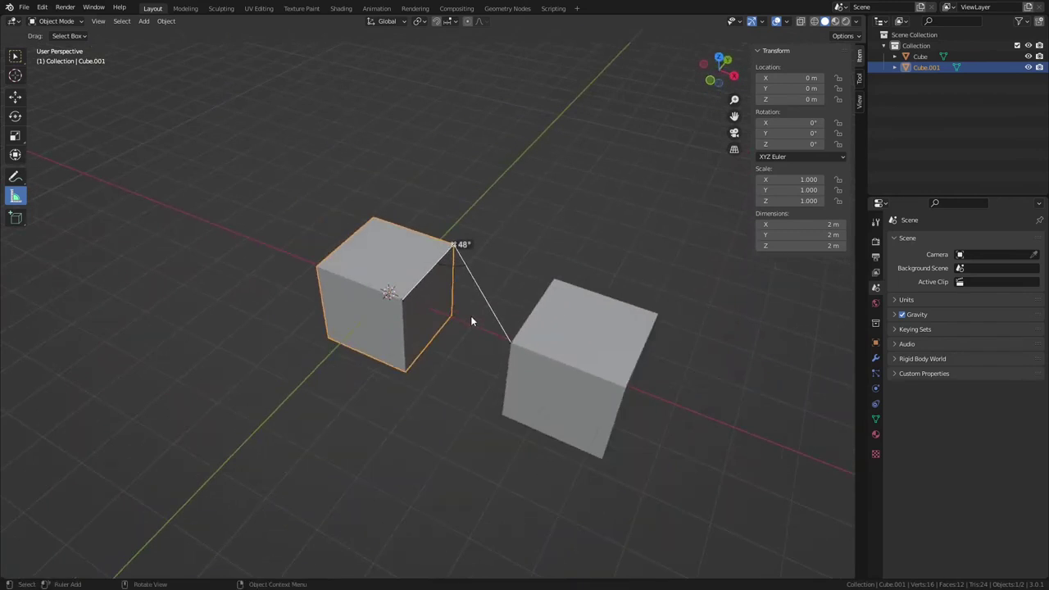